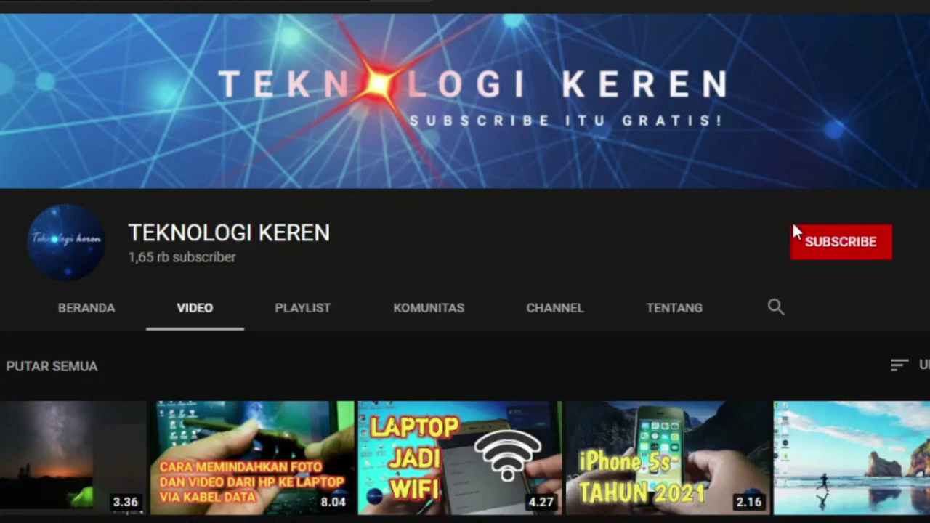
- Subscribe to the TEKNOLOGI KEREN channel and set its notification bell to Semua (all uploads)
left_click(821, 251)
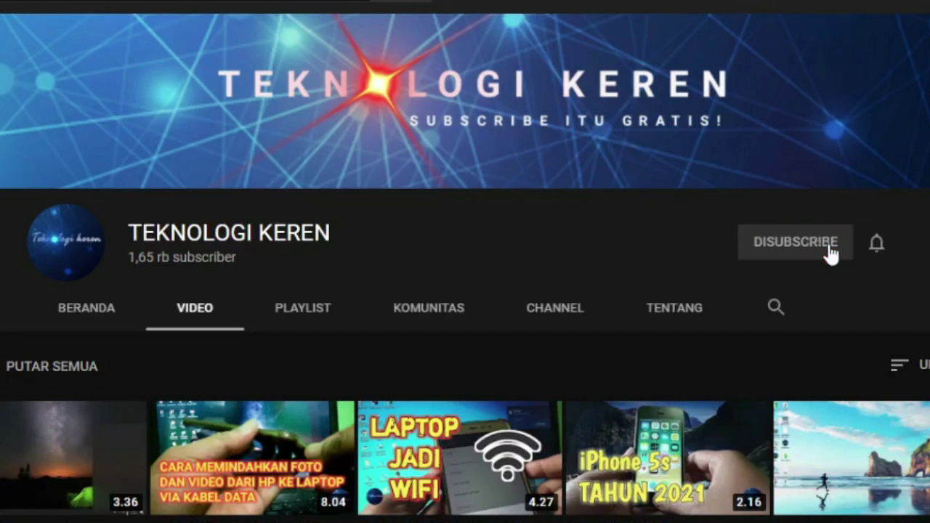
left_click(876, 246)
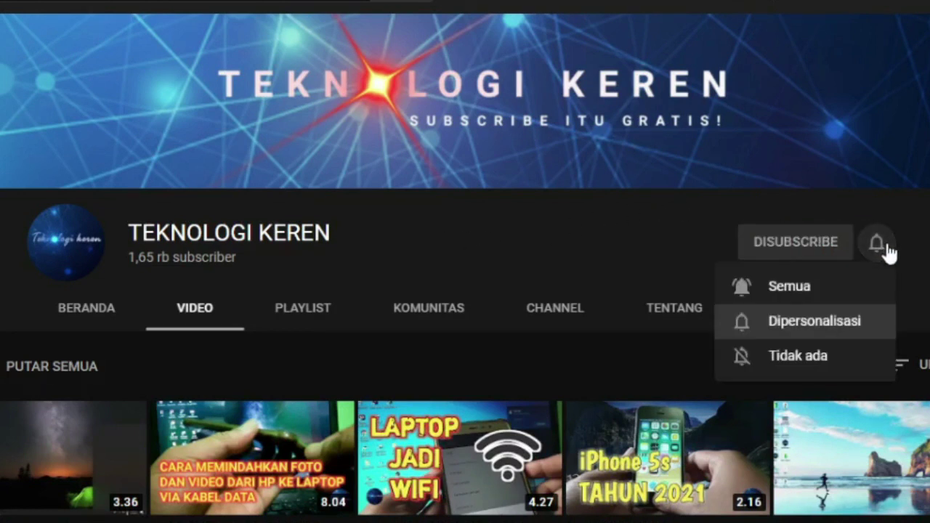
left_click(832, 286)
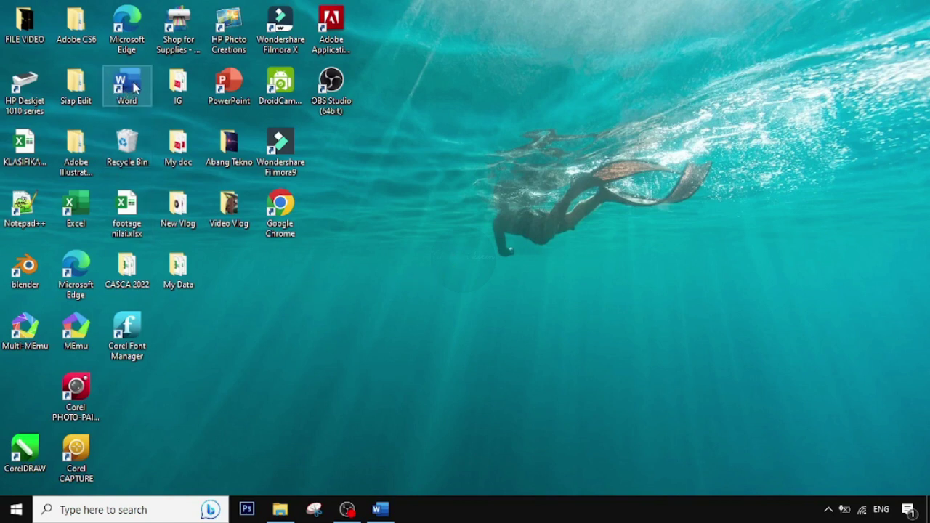
- Launch Word with a blank document and open the Insert Icons gallery
left_click(378, 510)
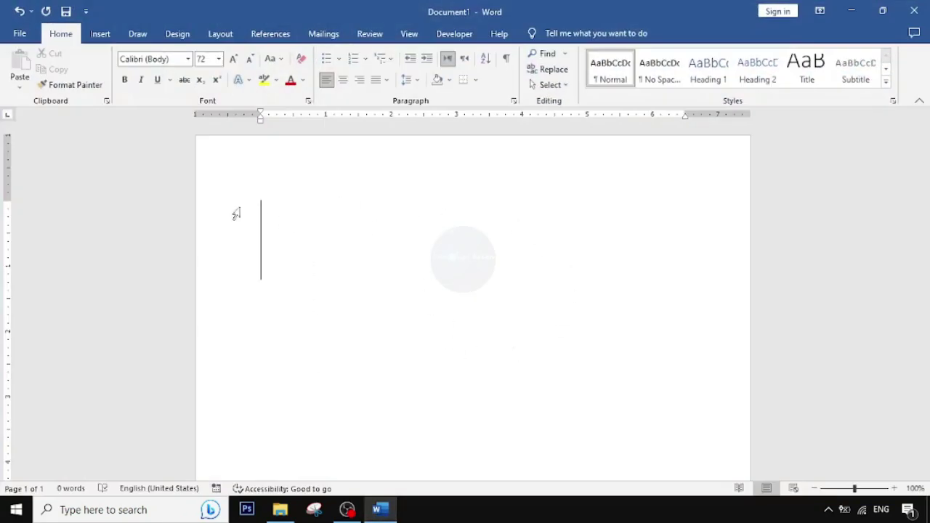
left_click(100, 34)
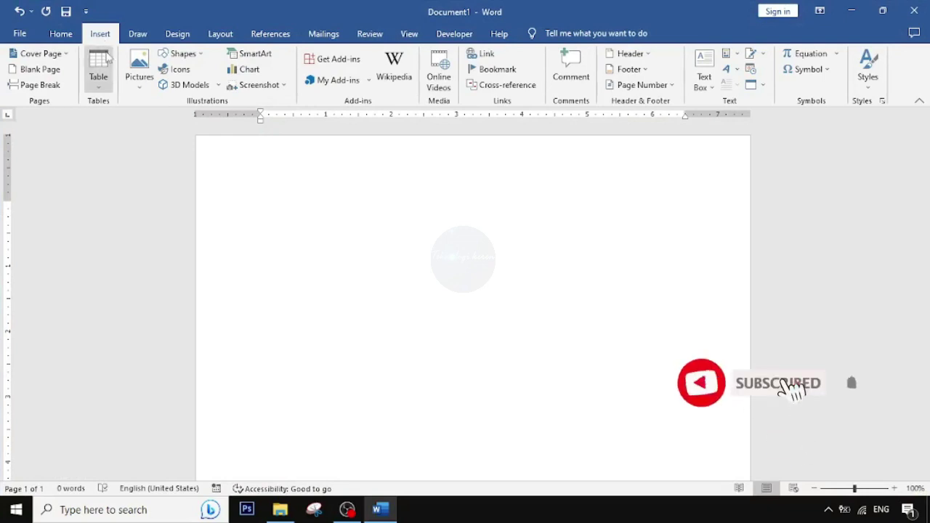
left_click(177, 69)
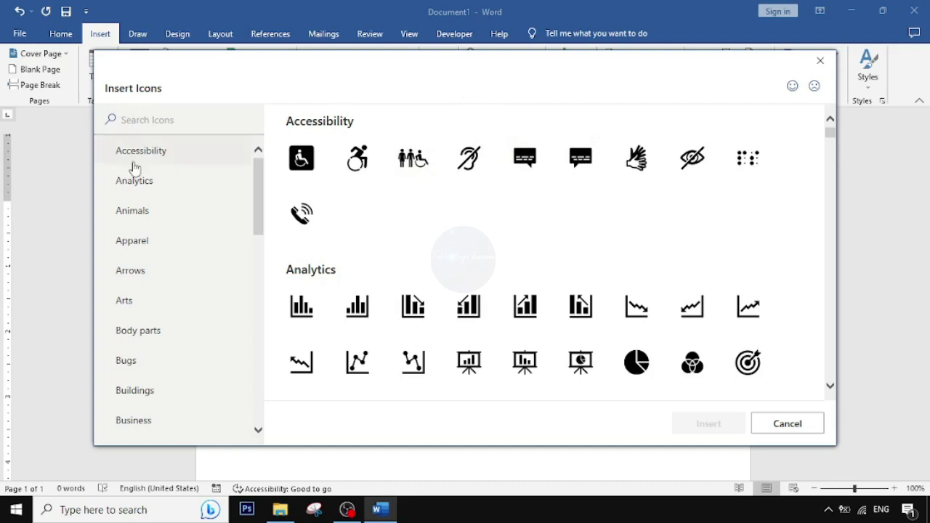
- Browse the icon categories, go to Signs and symbols, and select the heart icon
scroll(128, 177, "down", 3)
scroll(131, 179, "down", 2)
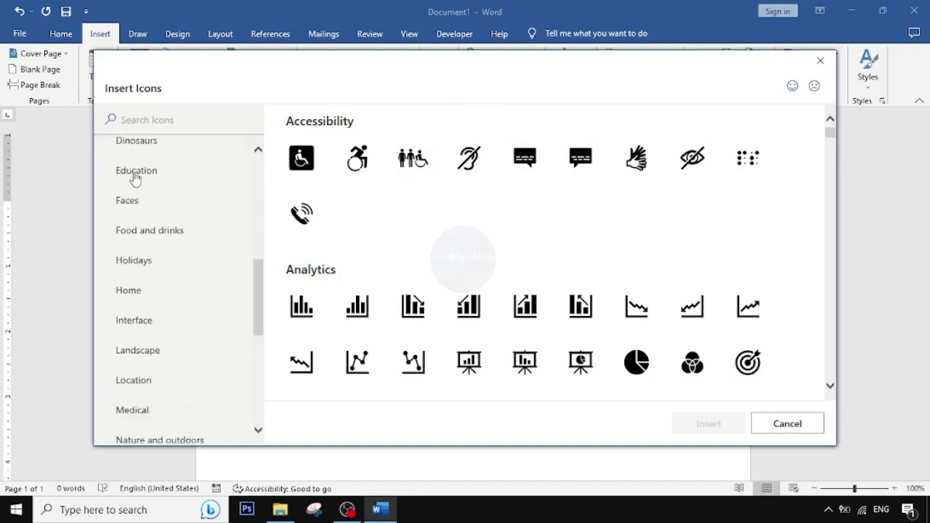
scroll(131, 218, "down", 3)
scroll(131, 262, "up", 8)
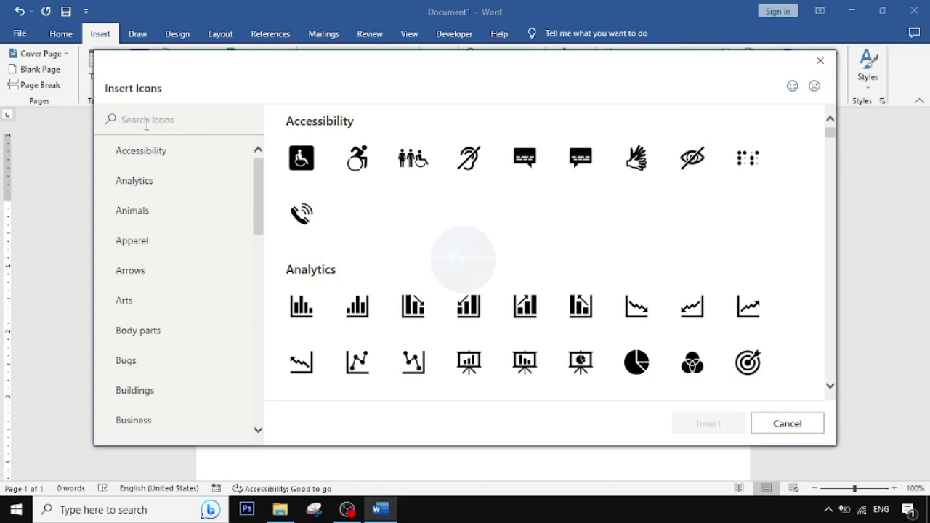
left_click(131, 124)
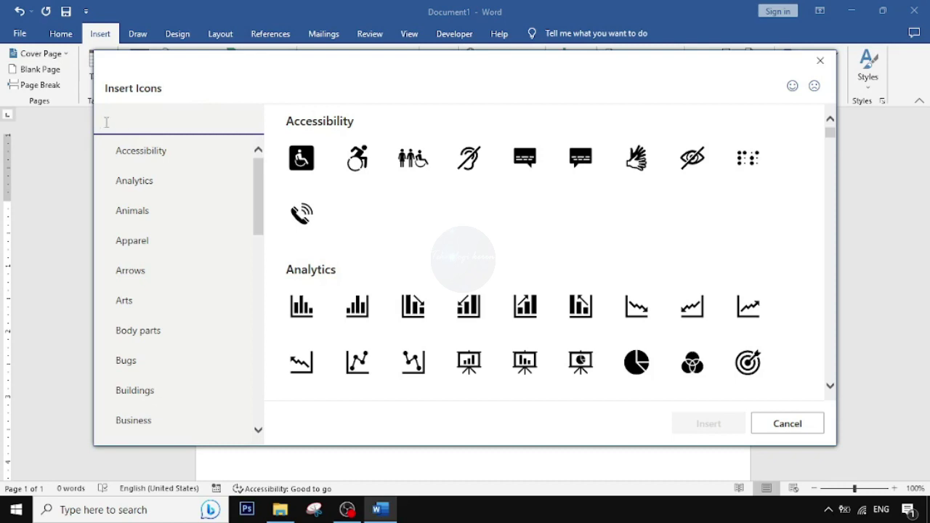
left_click_drag(262, 183, 257, 369)
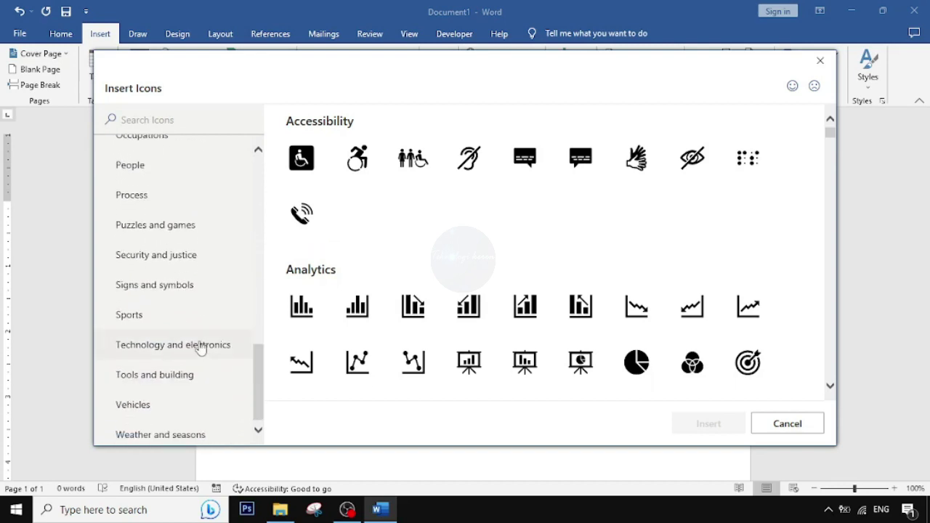
left_click(175, 291)
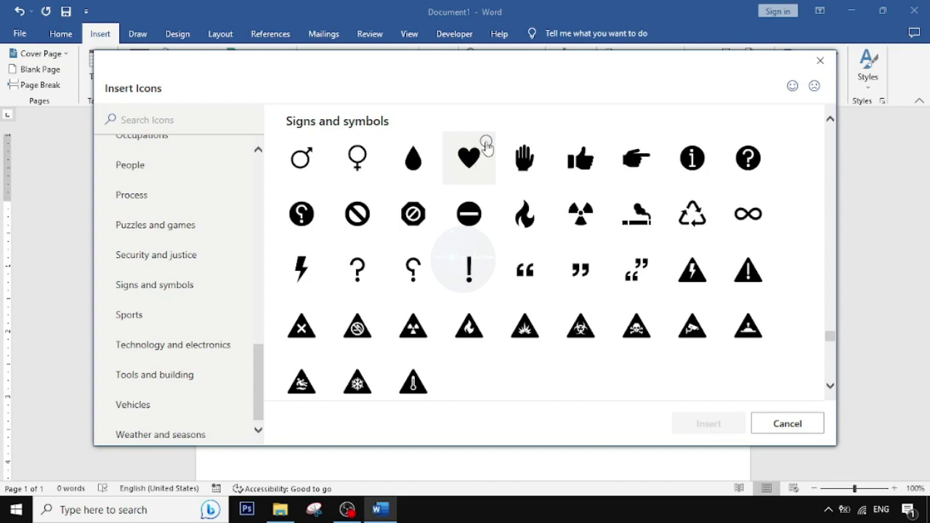
left_click(485, 142)
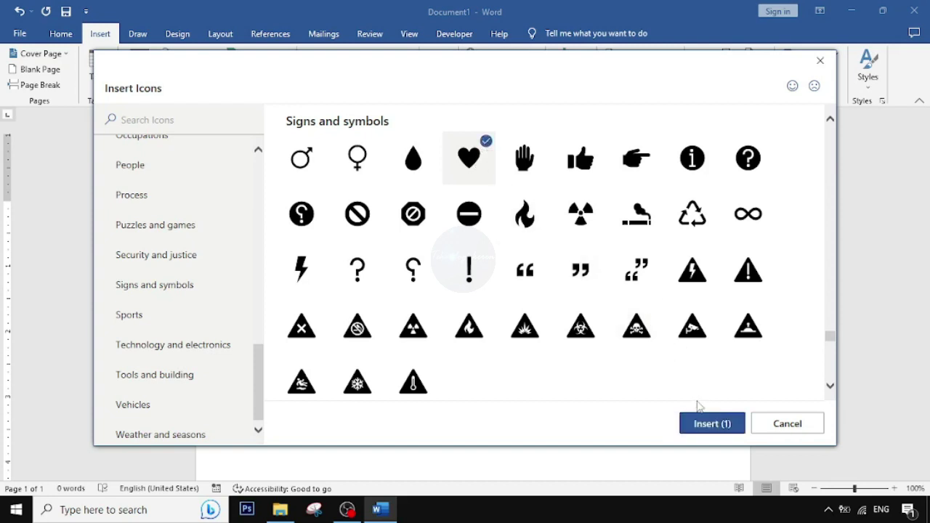
- Insert the black heart icon onto the page at 1" by 1"
left_click(708, 428)
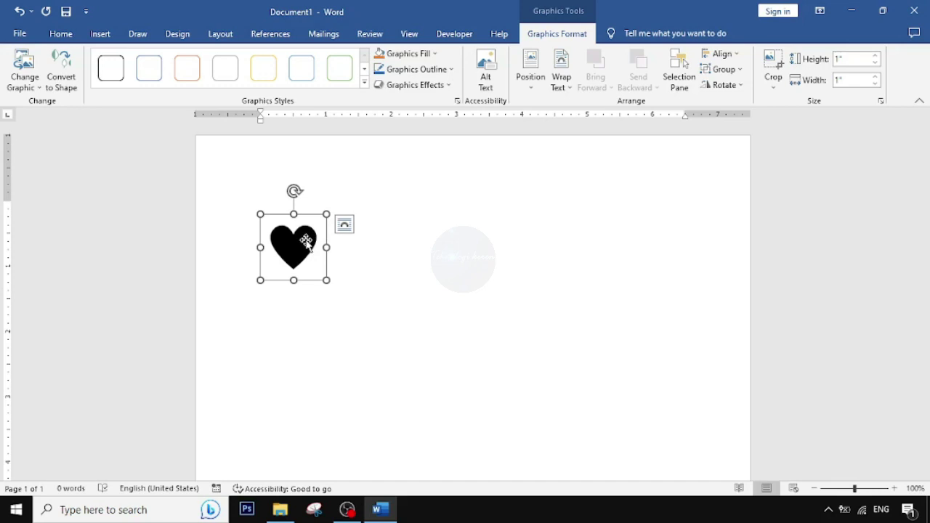
left_click(399, 58)
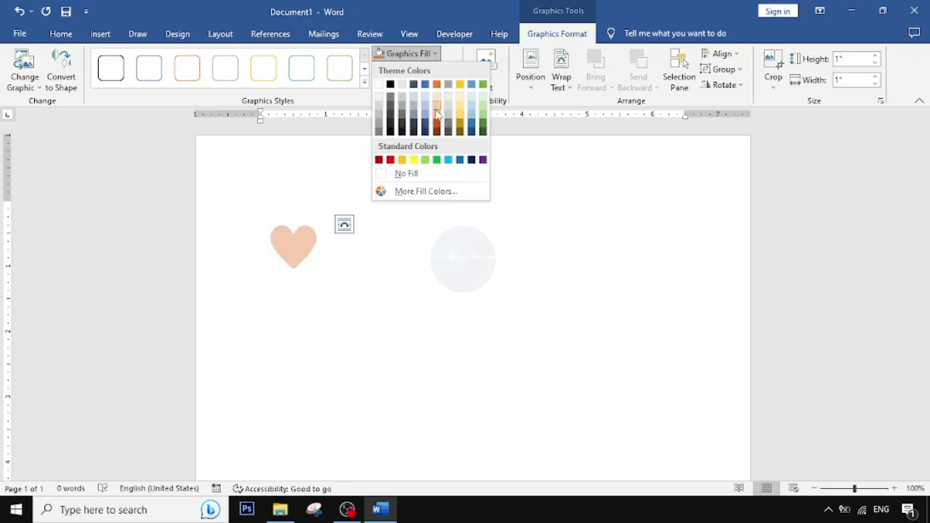
- Fill the heart with custom pale pink #FBAFE0, then reapply that pink from recent colours
left_click(416, 191)
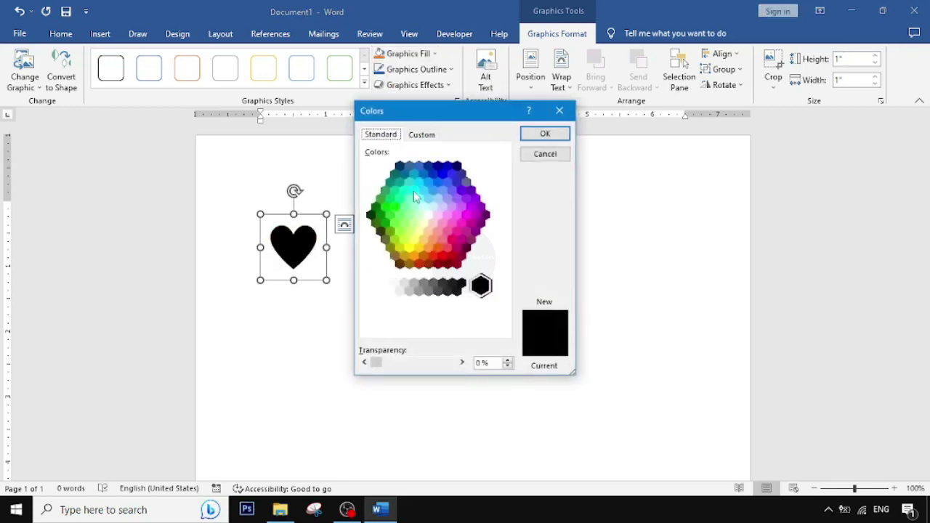
left_click(422, 136)
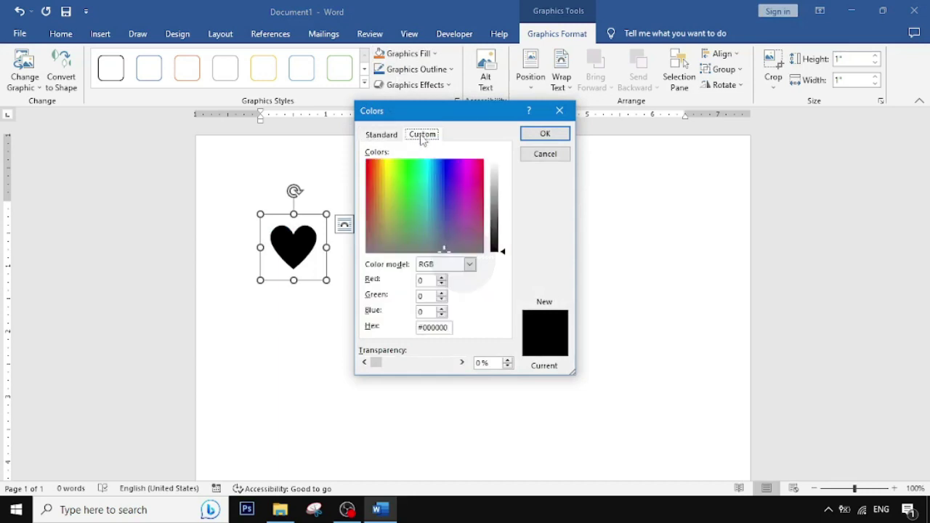
left_click(470, 168)
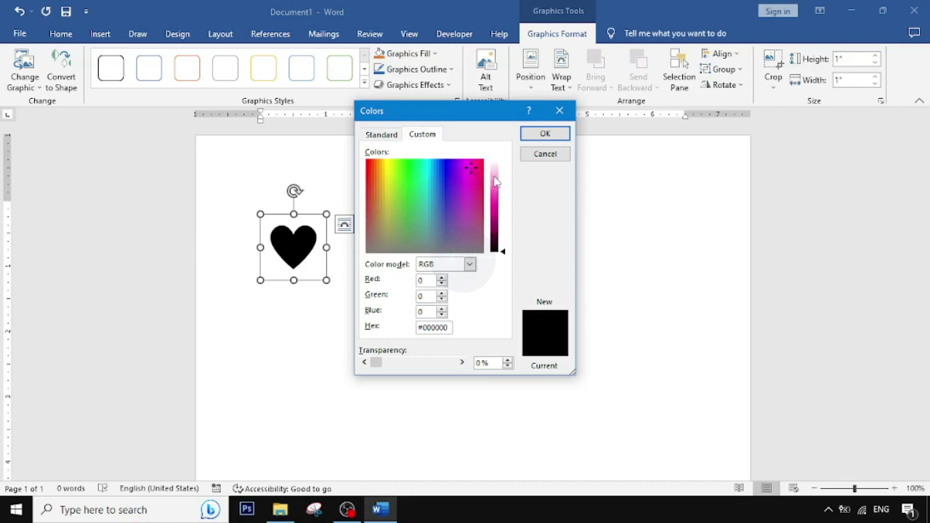
left_click(494, 177)
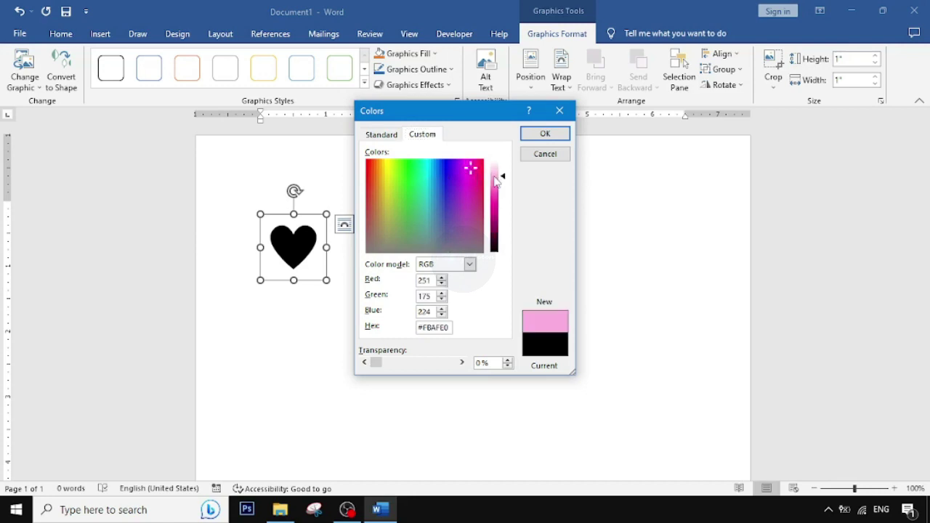
left_click(545, 135)
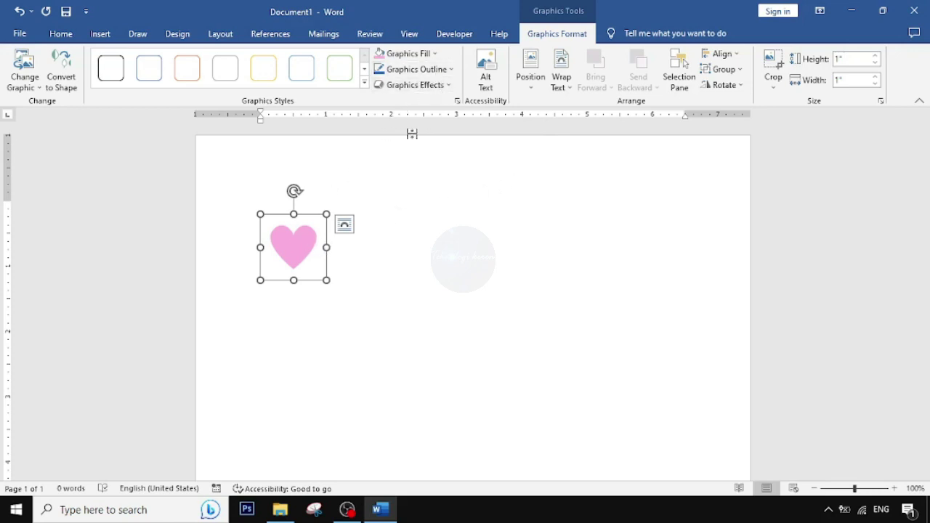
left_click(414, 54)
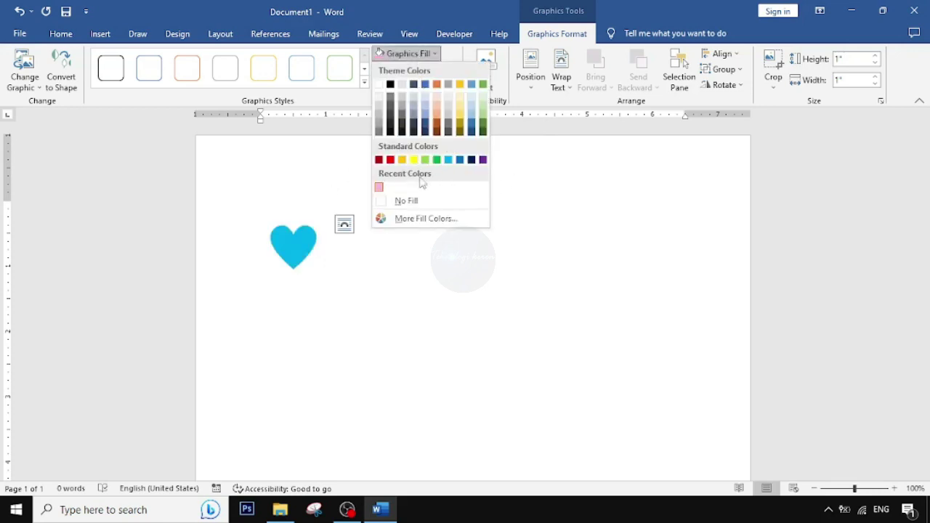
left_click(379, 187)
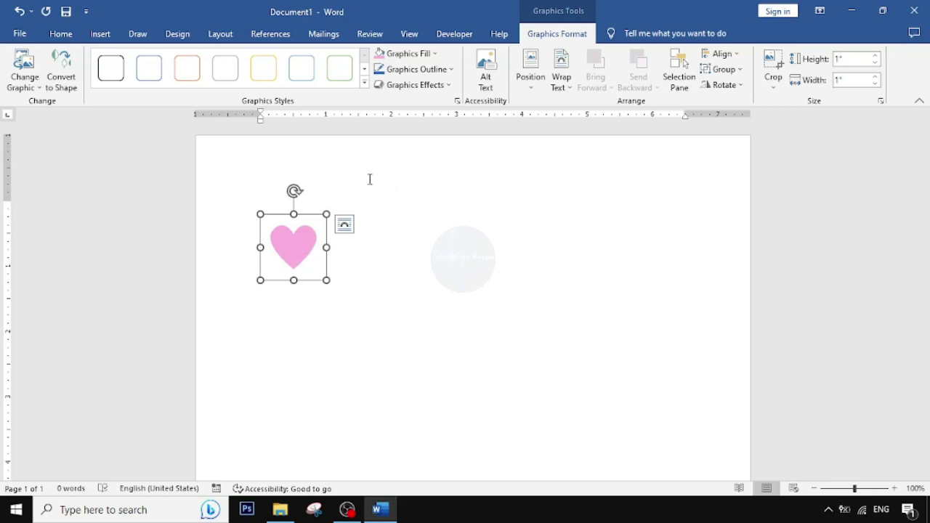
- Set the heart to In Front of Text wrapping and enlarge it to about 2.72 inches square
right_click(315, 249)
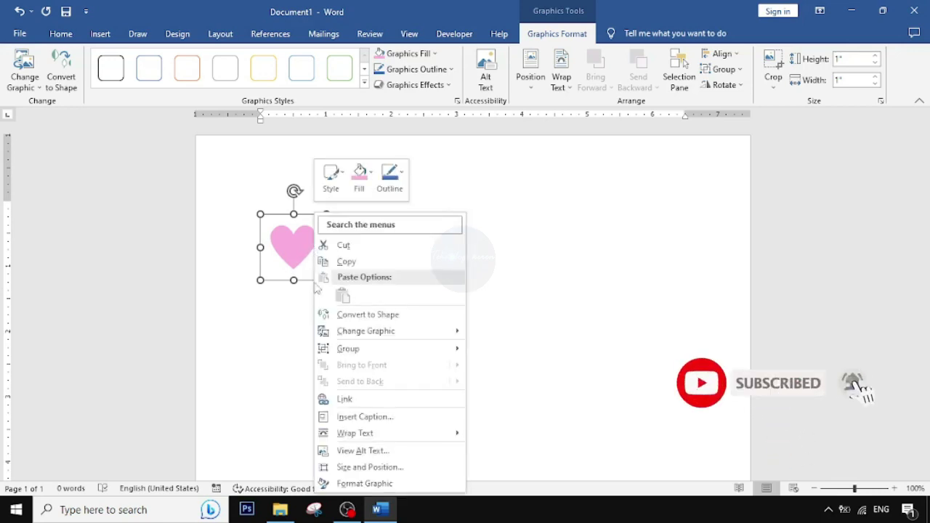
mouse_move(355, 438)
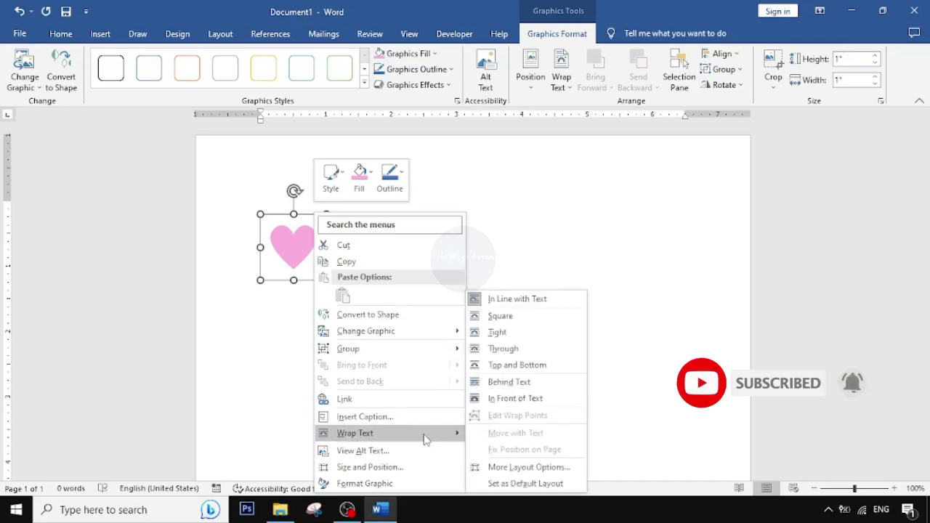
left_click(496, 397)
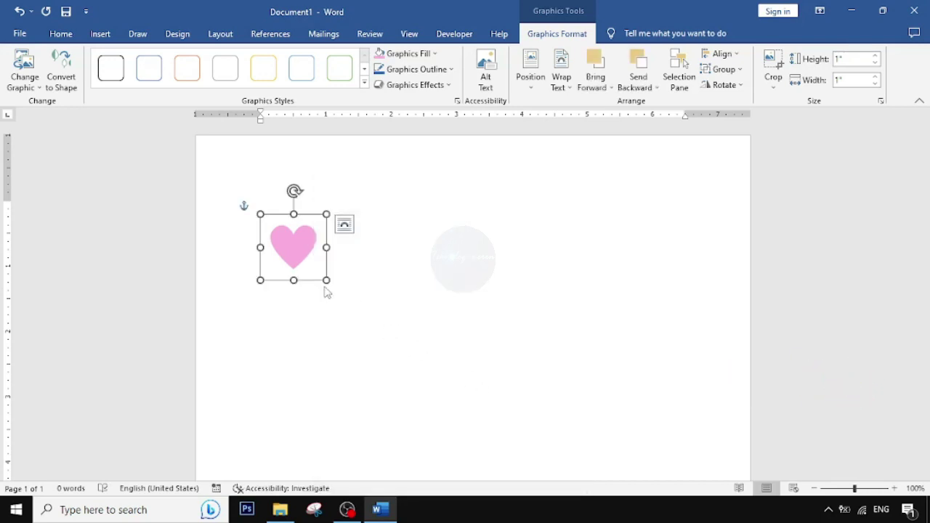
left_click_drag(336, 300, 398, 392)
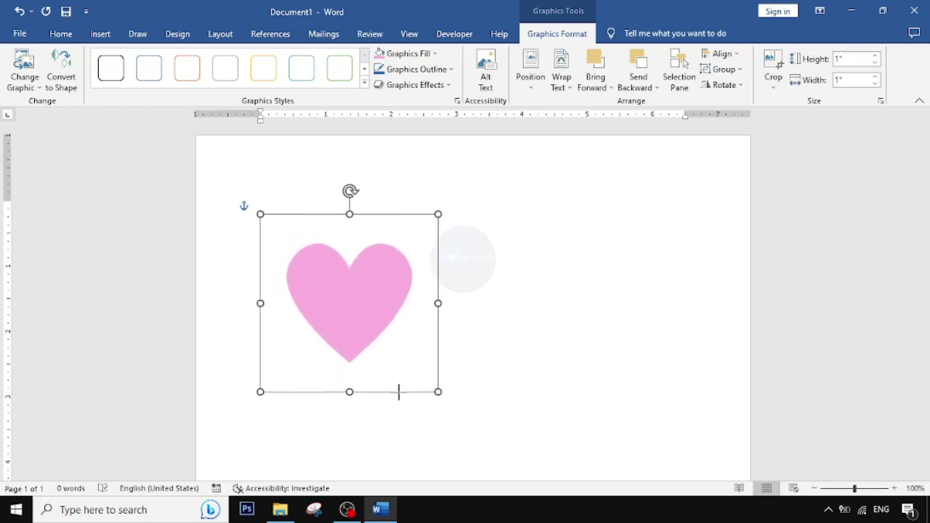